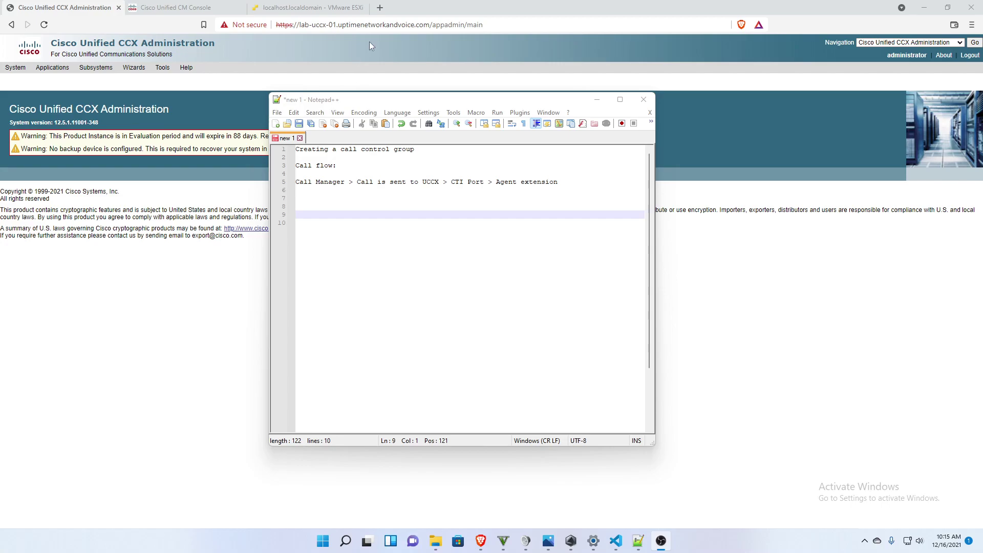
Highlight the call-flow notes: title, Call Manager, UCCX, CTI Port and Agent extension steps.
drag(415, 149, 292, 144)
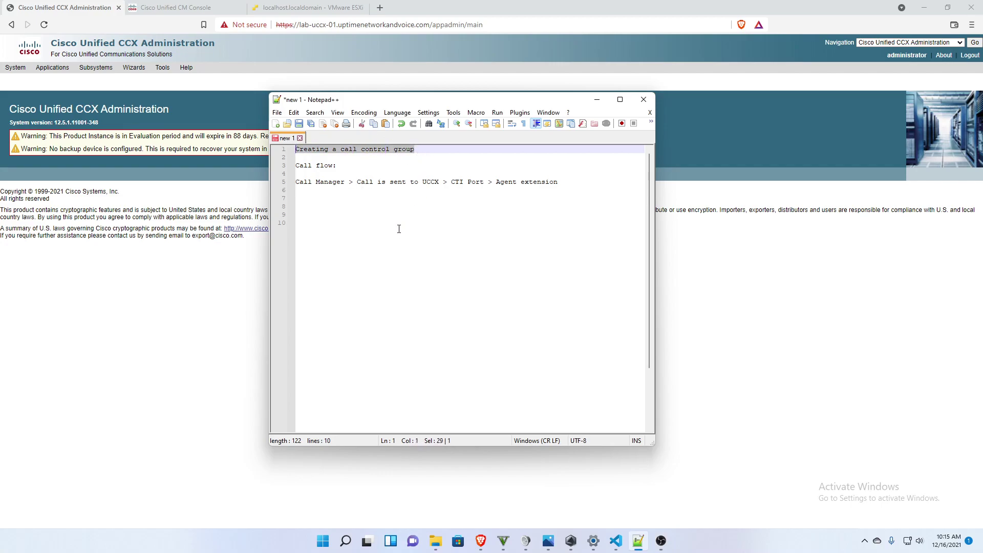
click(346, 166)
drag(345, 183, 294, 182)
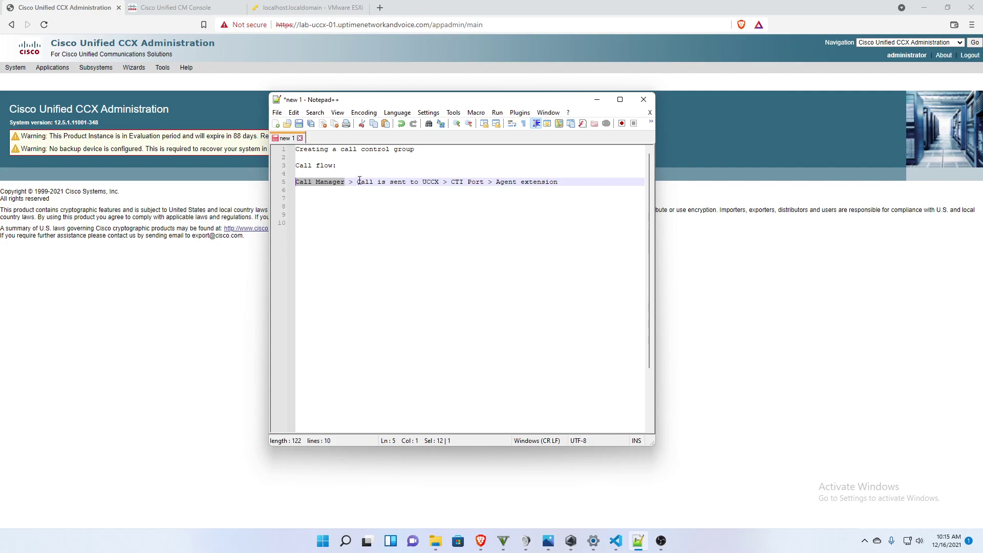
drag(439, 184, 354, 183)
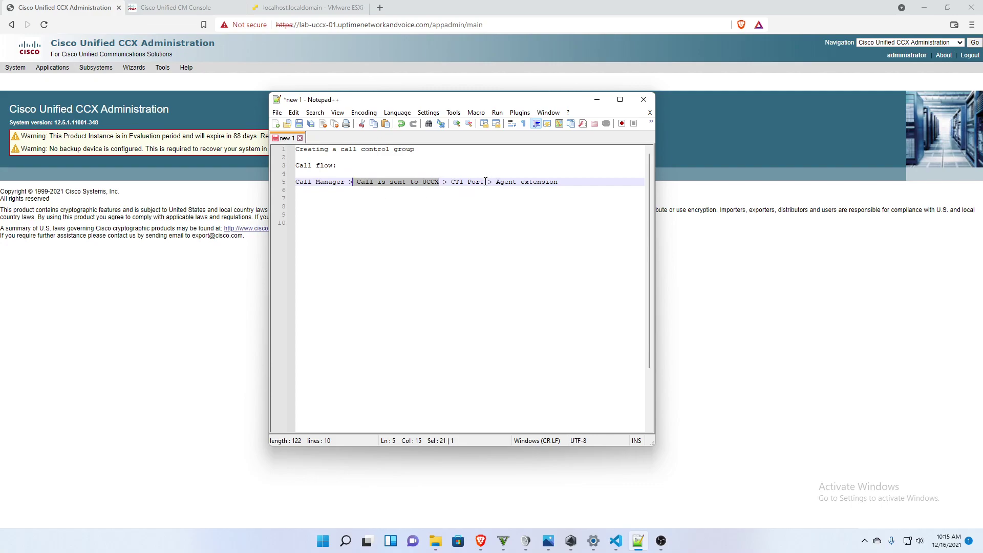
drag(485, 182, 451, 183)
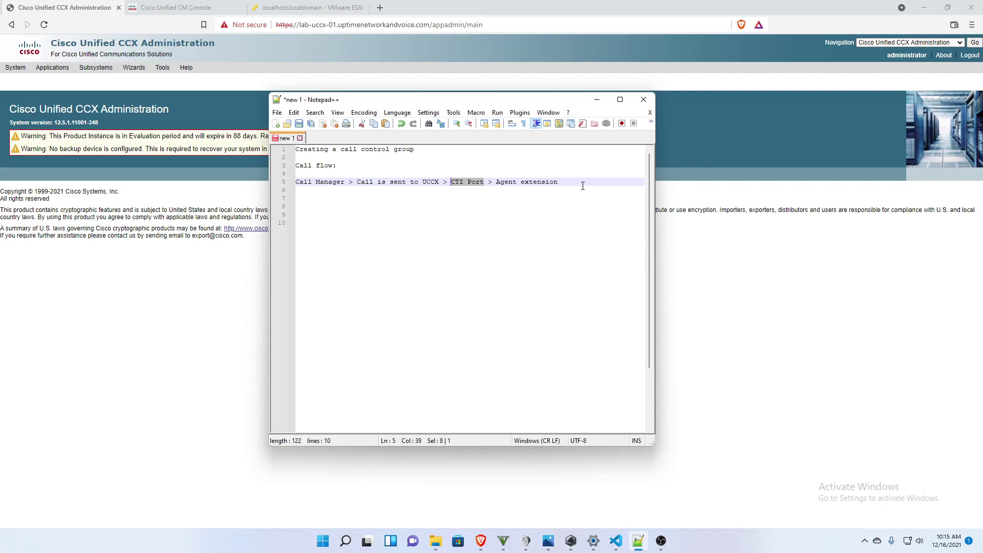
drag(561, 183, 496, 182)
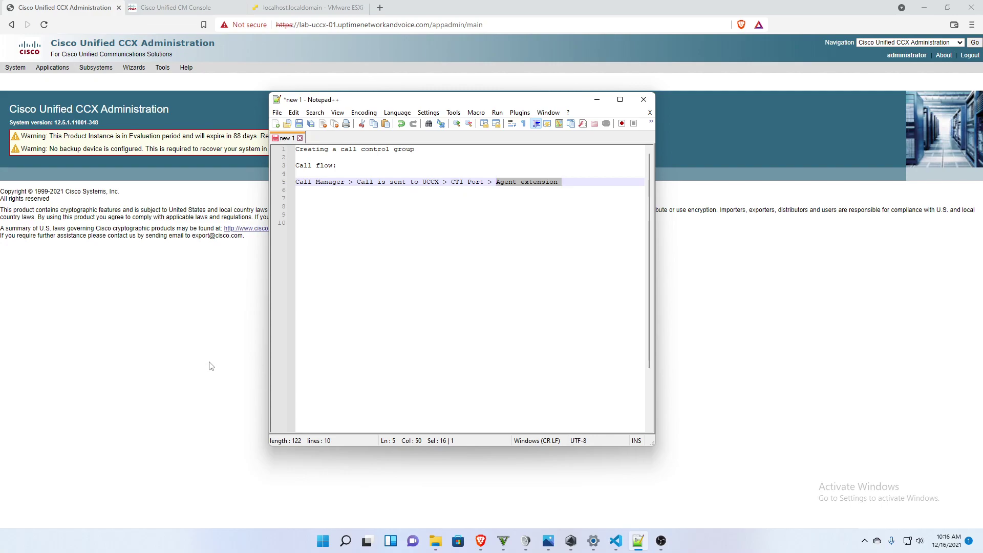
key(End)
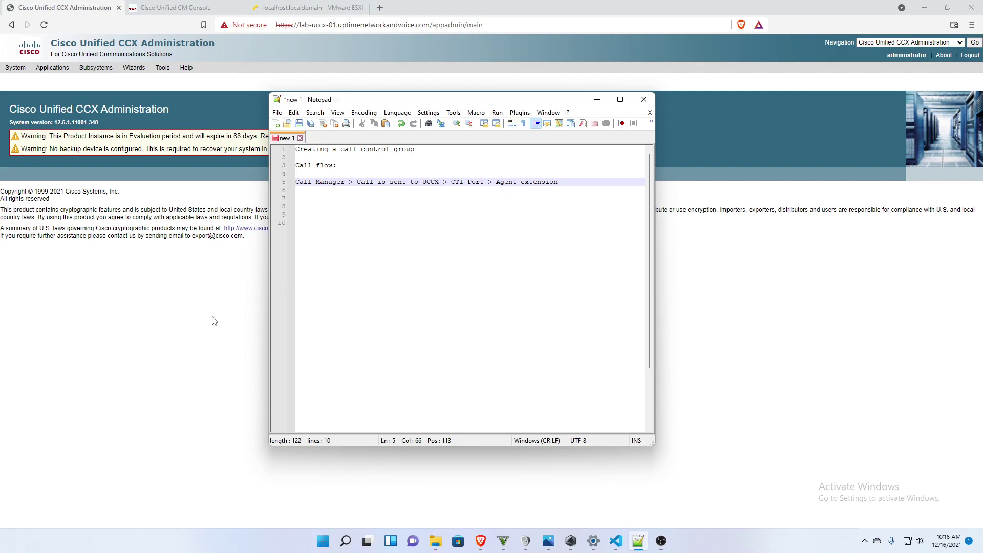
In Unified CM's Route Plan Report, find patterns beginning with 6.
click(200, 352)
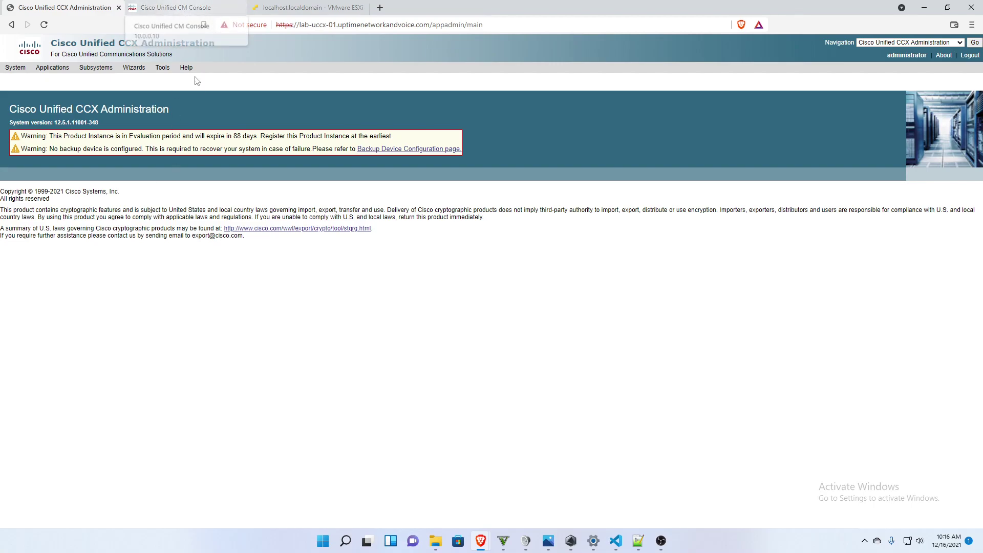
key(ctrl+Tab)
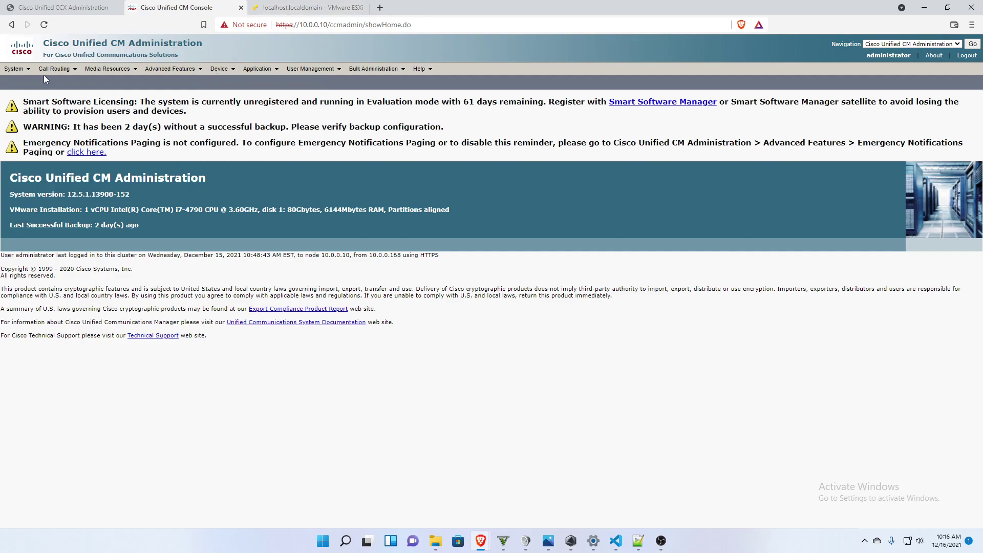
mouse_move(55, 71)
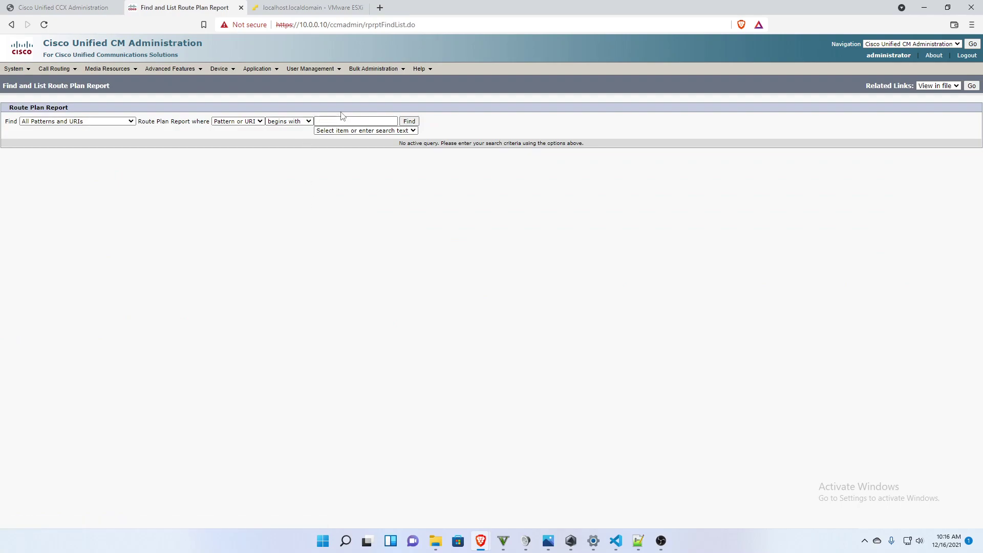
click(342, 121)
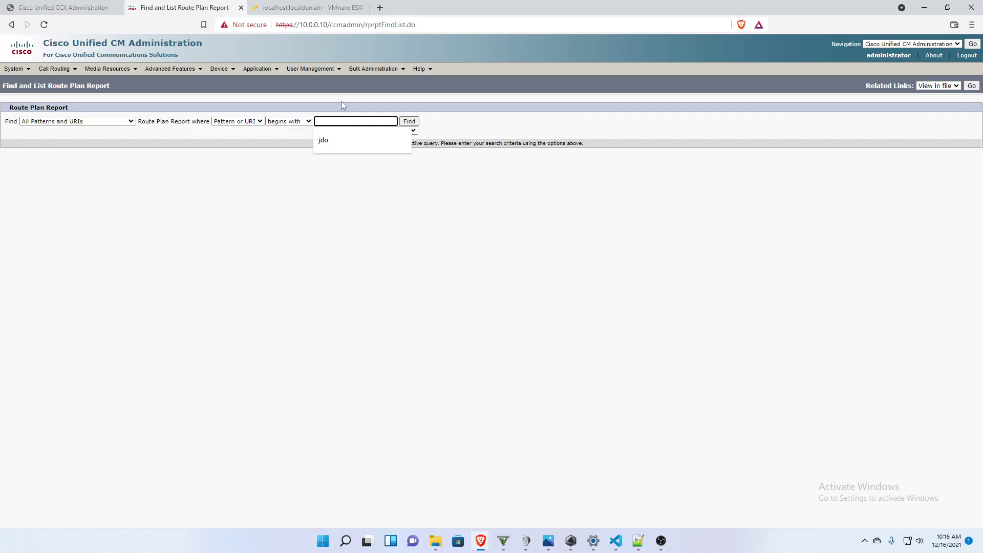
text(6)
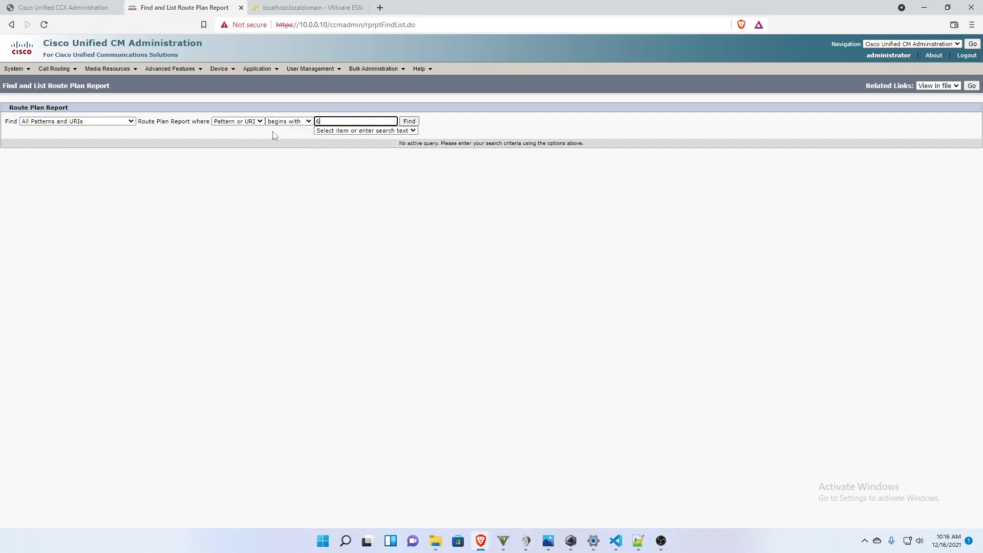
click(409, 121)
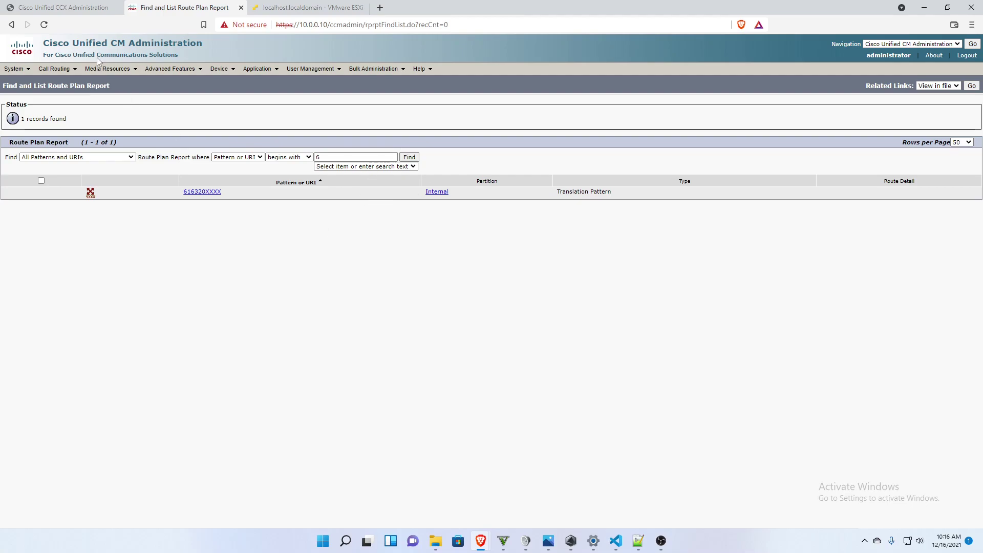
Go to Subsystems > Cisco Unified CM Telephony > Call Control Group and start a new group.
click(64, 7)
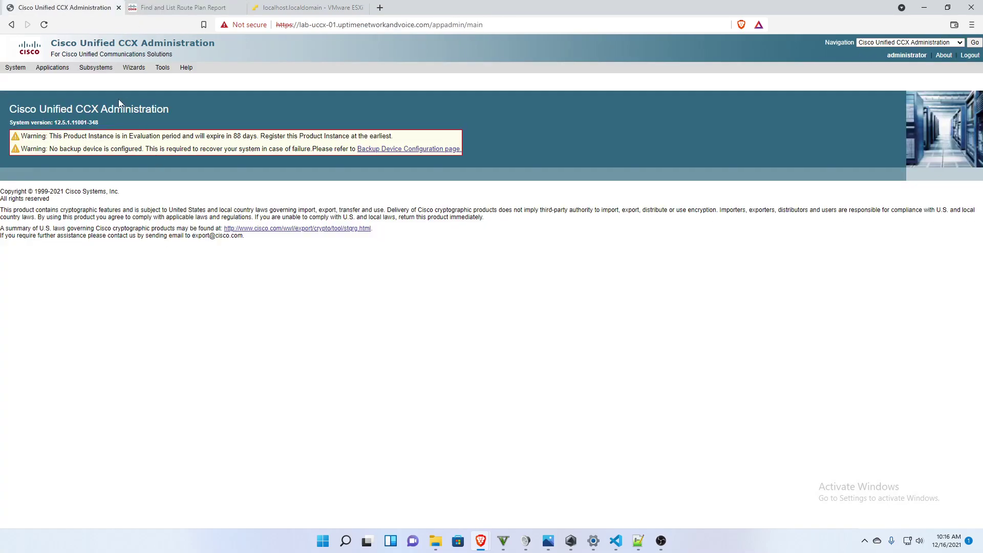
mouse_move(96, 67)
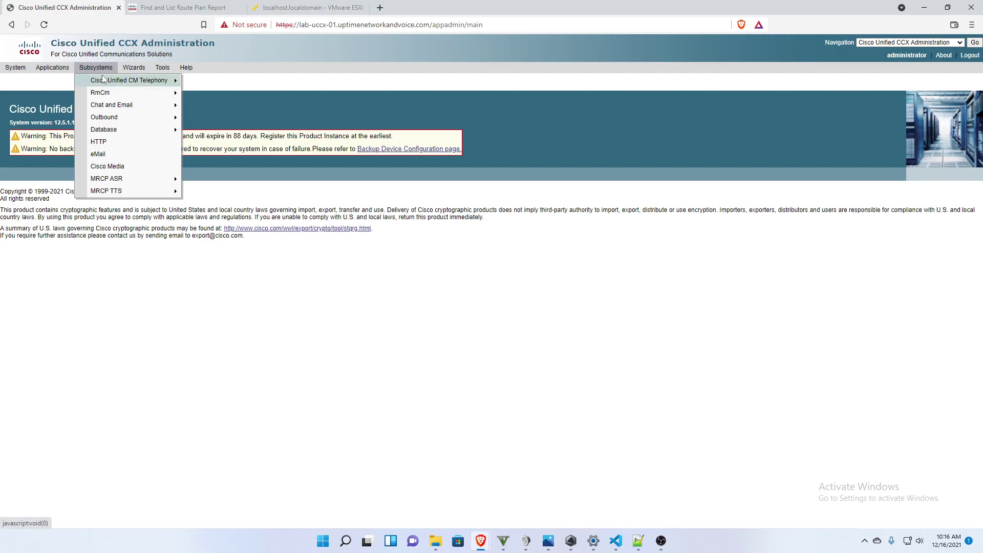
mouse_move(164, 86)
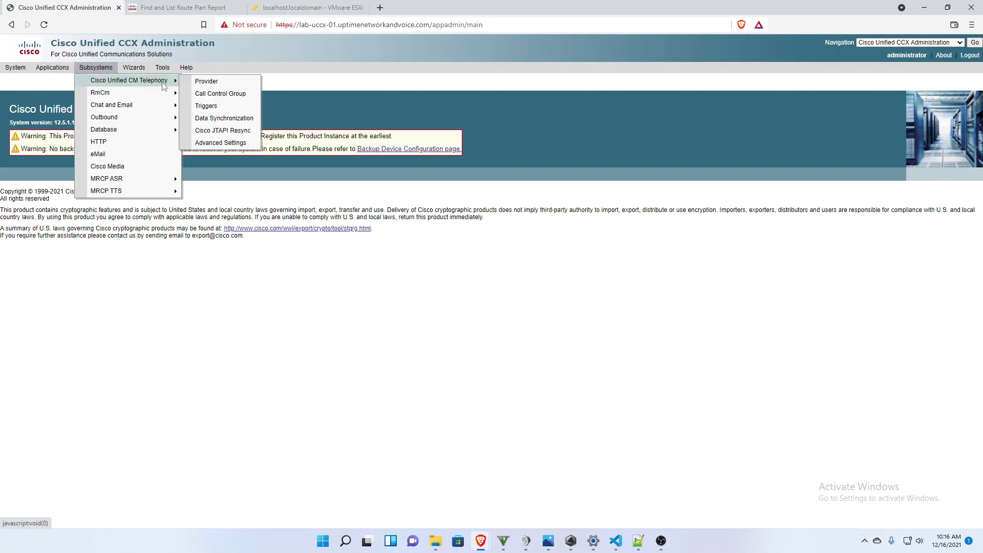
click(234, 105)
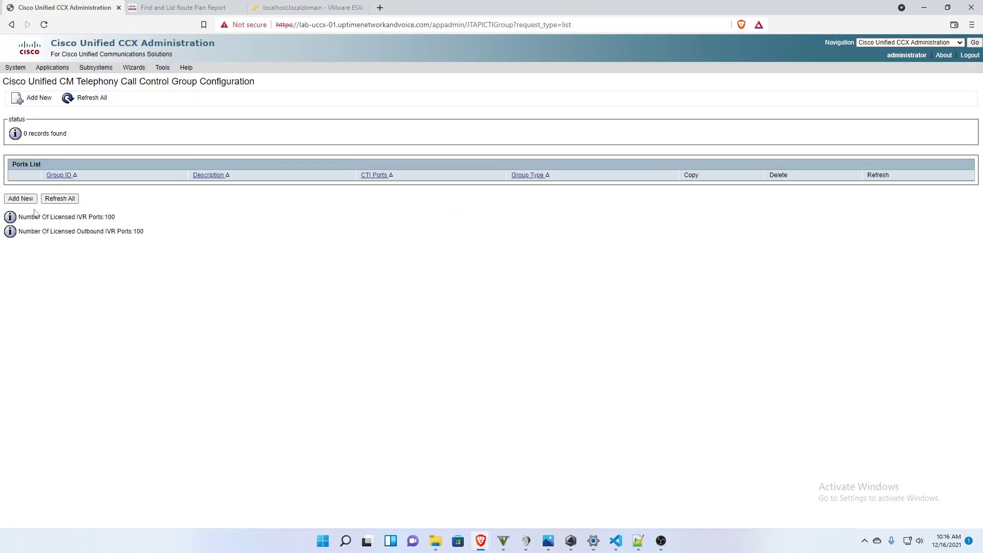
click(21, 198)
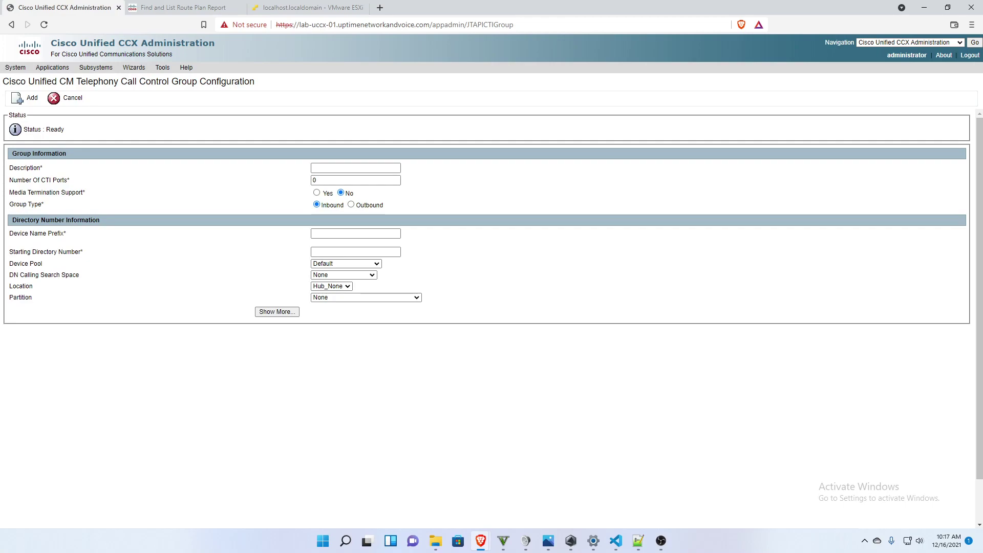
Describe the group as Inbound with 5 CTI ports, media termination off, starting DN 6000.
text(Inbound)
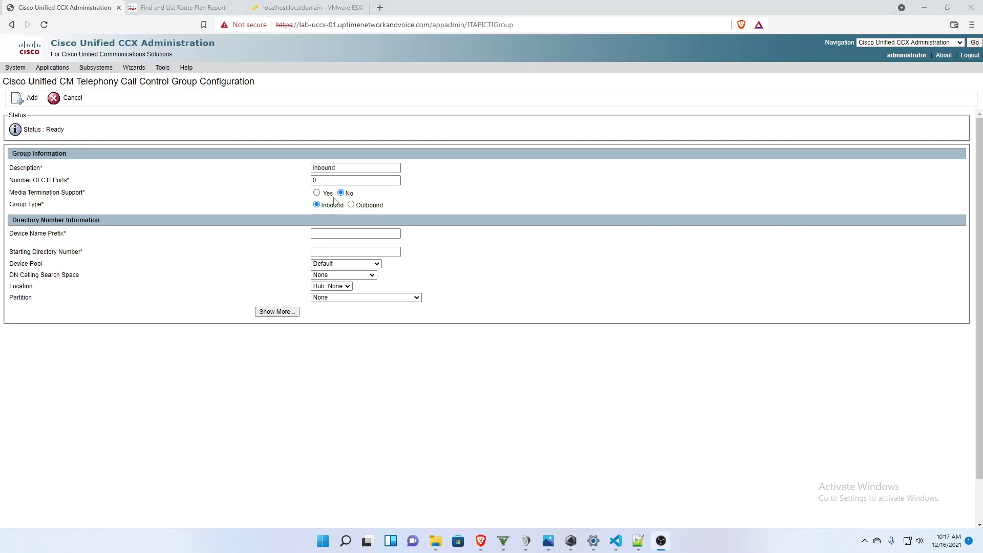
click(333, 181)
key(BackSpace)
text(5)
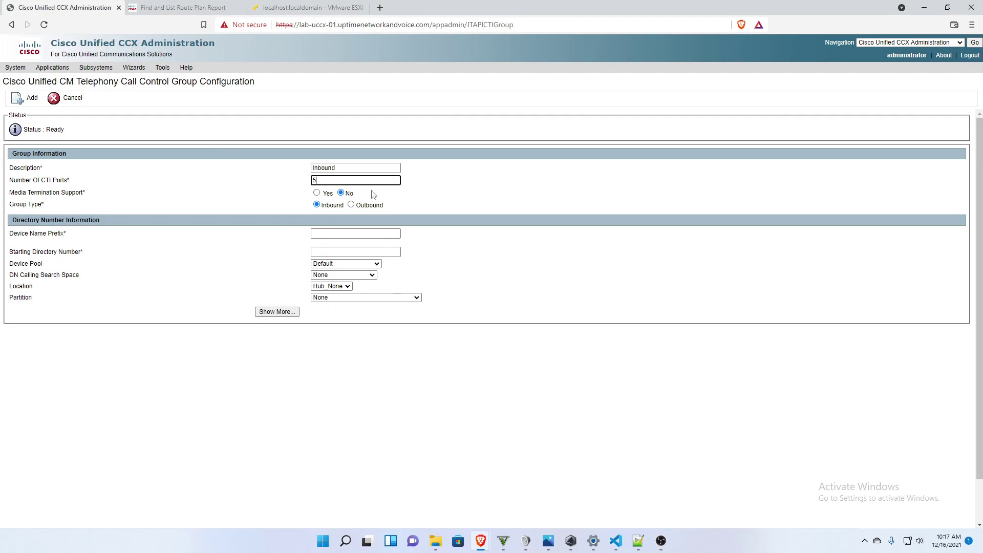
click(341, 194)
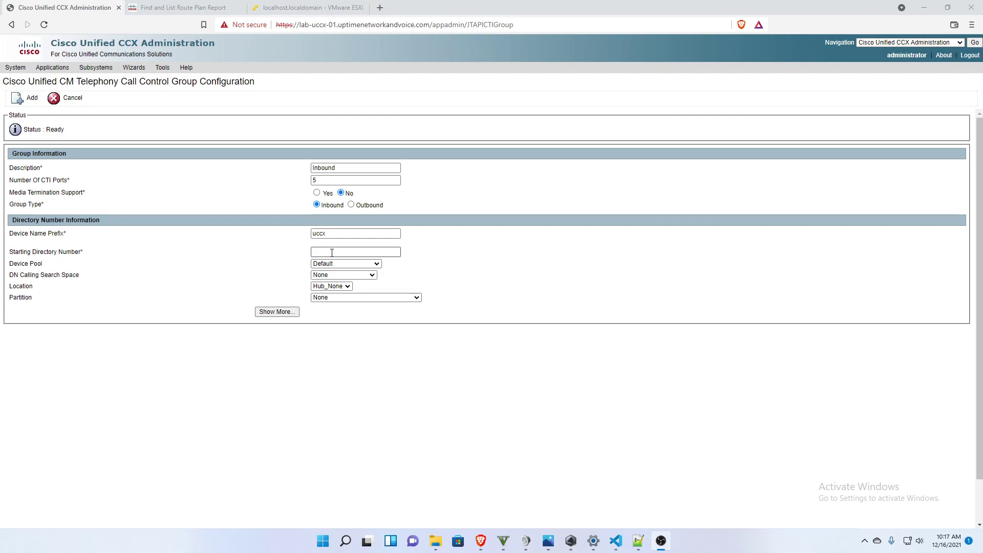
click(332, 251)
text(60000)
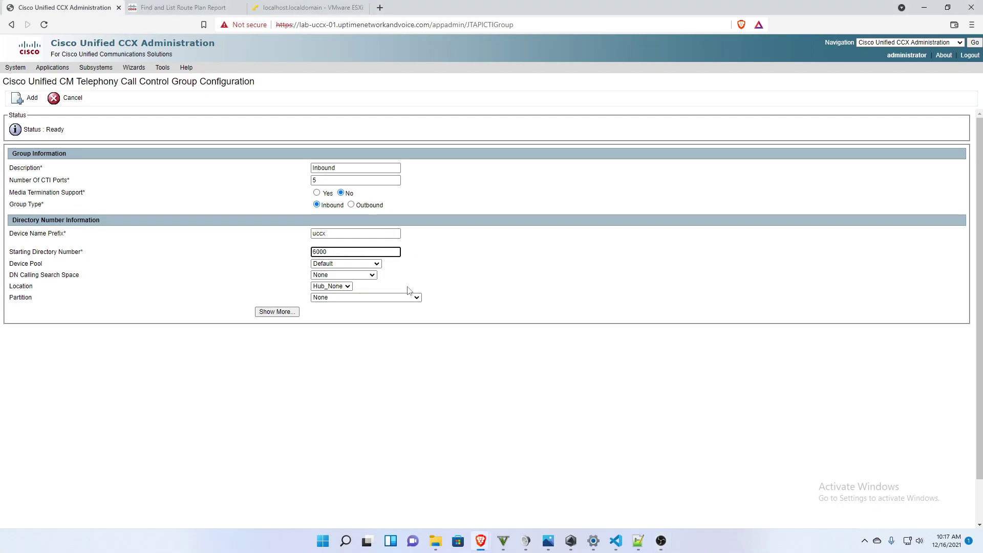
Choose device pool Standard_Phone, calling search space INT_LCL_LD, location Hub_None and partition Internal.
click(371, 263)
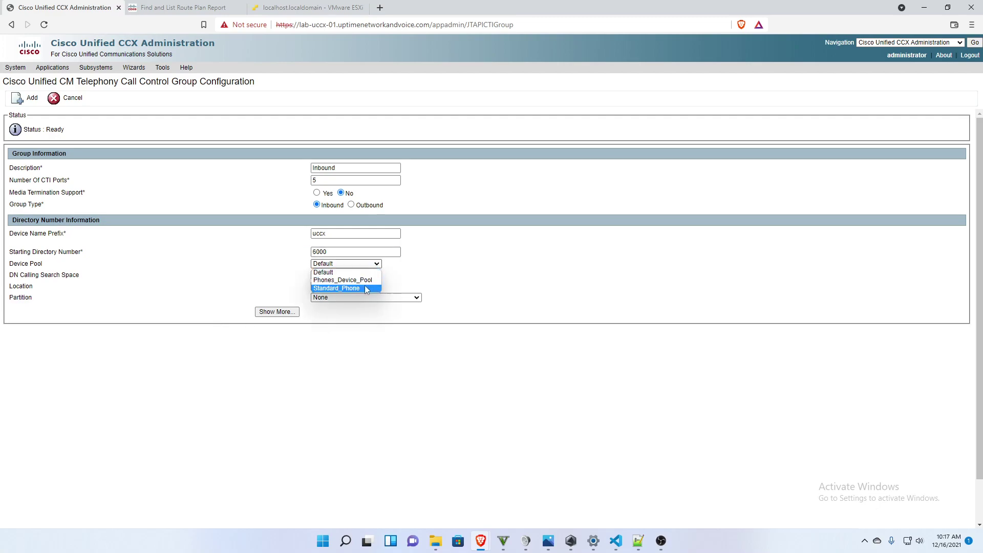
click(365, 287)
click(373, 277)
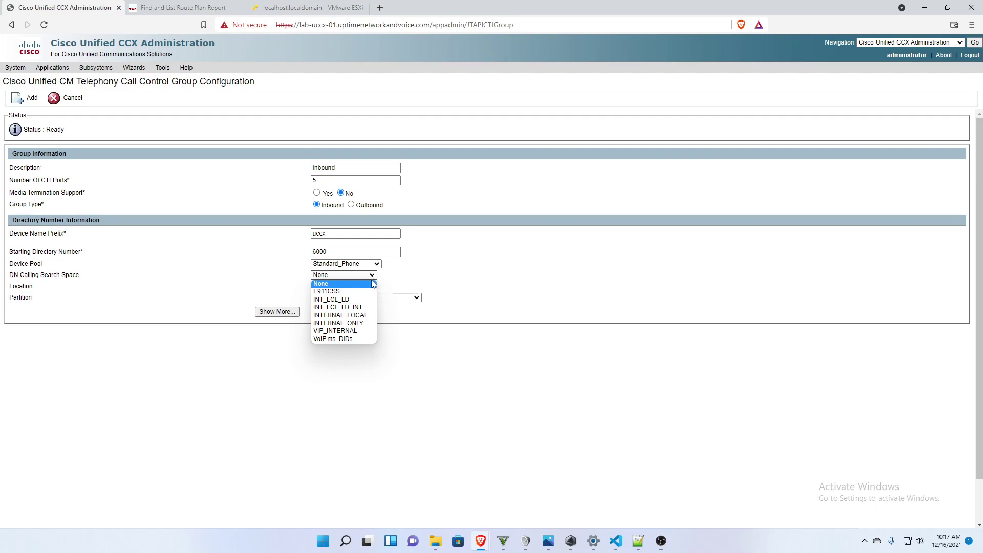
click(361, 300)
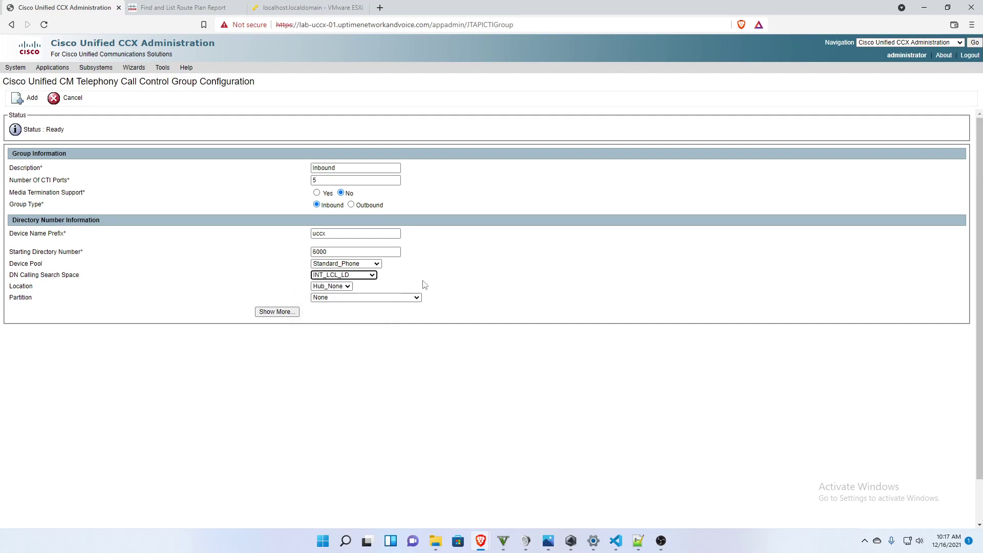
click(349, 285)
click(455, 293)
click(417, 299)
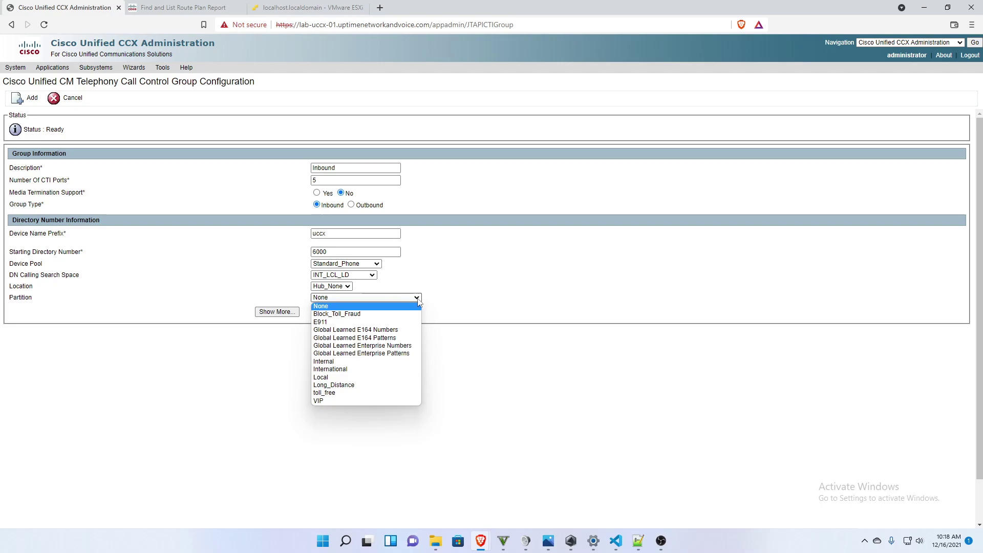
click(376, 382)
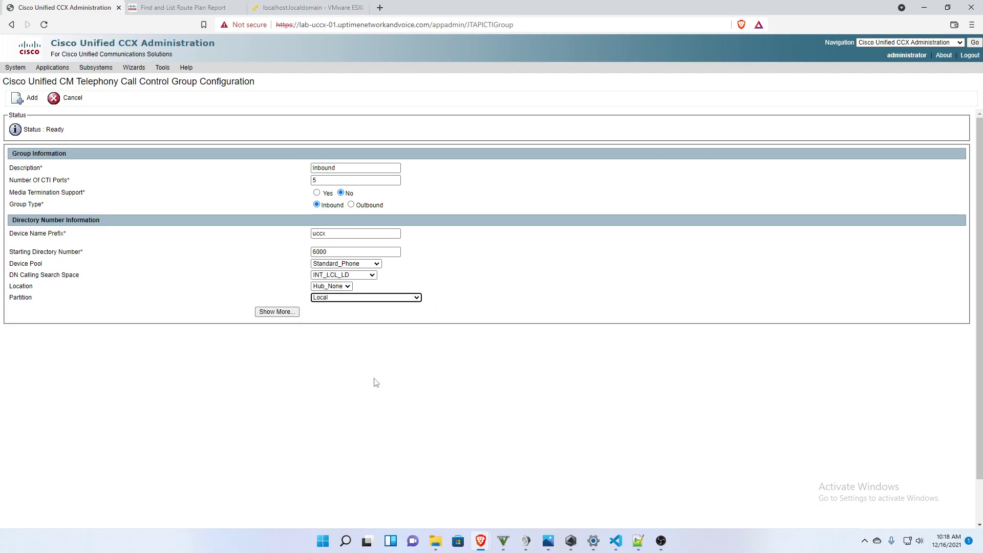
click(408, 304)
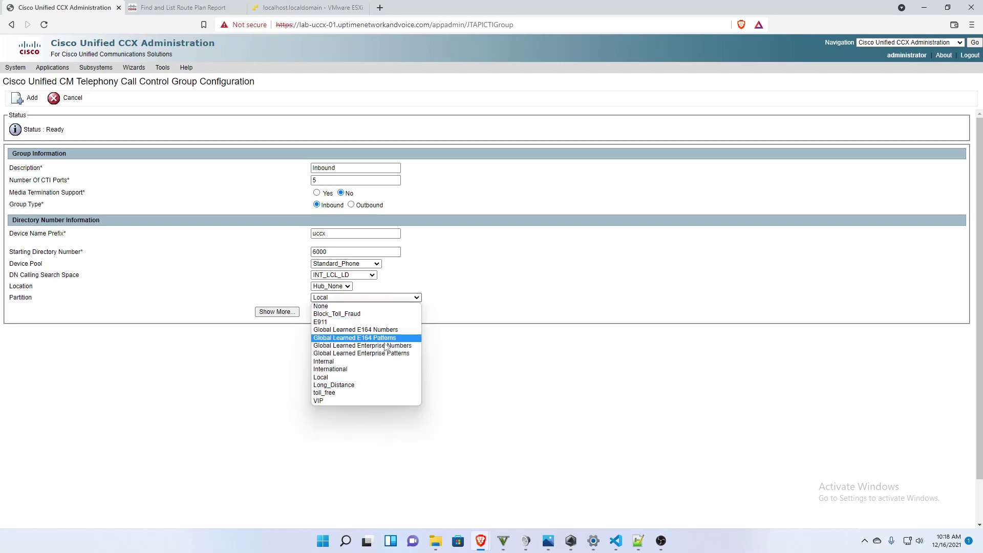
click(370, 361)
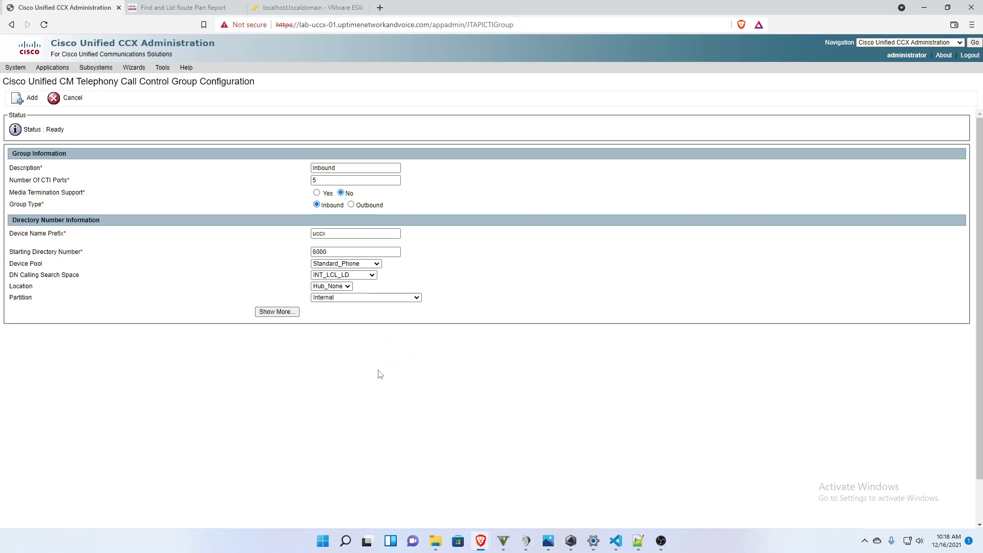
Add the Inbound call control group so it appears in the Ports List.
click(18, 101)
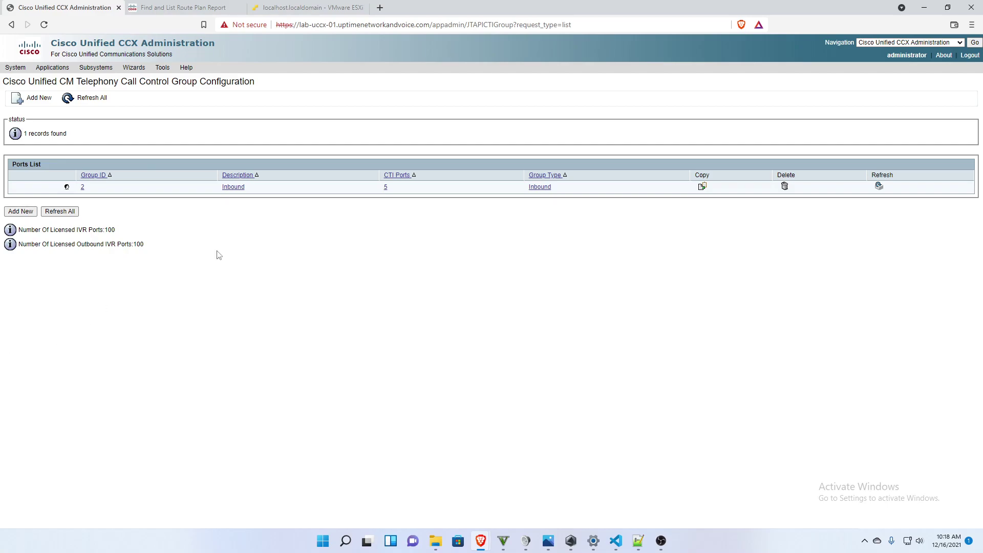
In Unified CM, search phones whose directory number begins with 6 to confirm uccx_6000–6004.
click(170, 6)
mouse_move(220, 69)
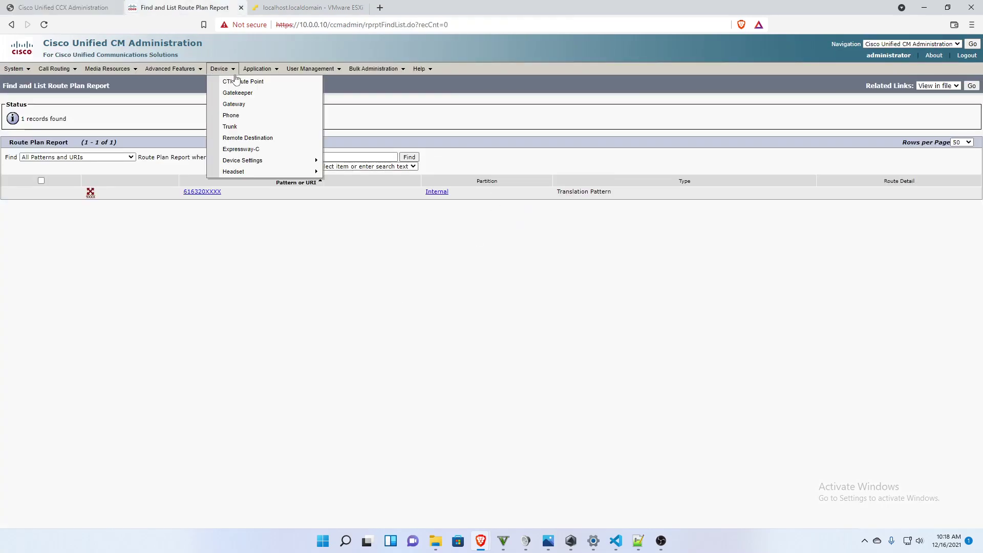
click(251, 116)
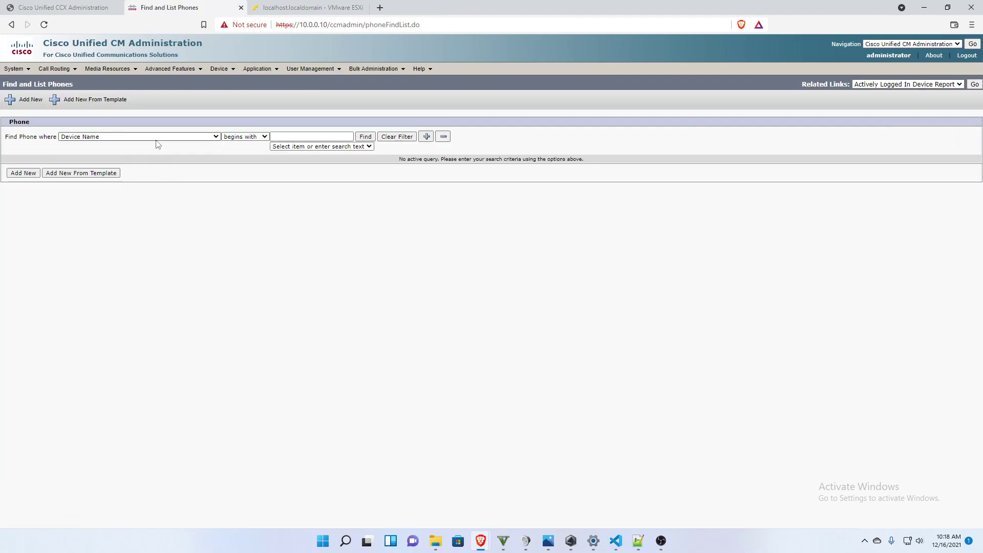
click(158, 136)
click(158, 159)
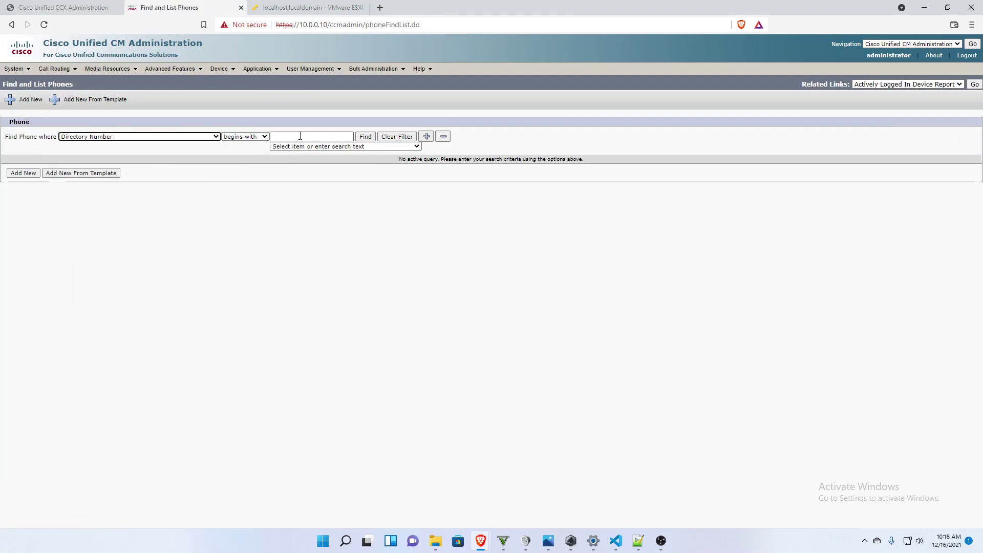
click(301, 137)
text(6)
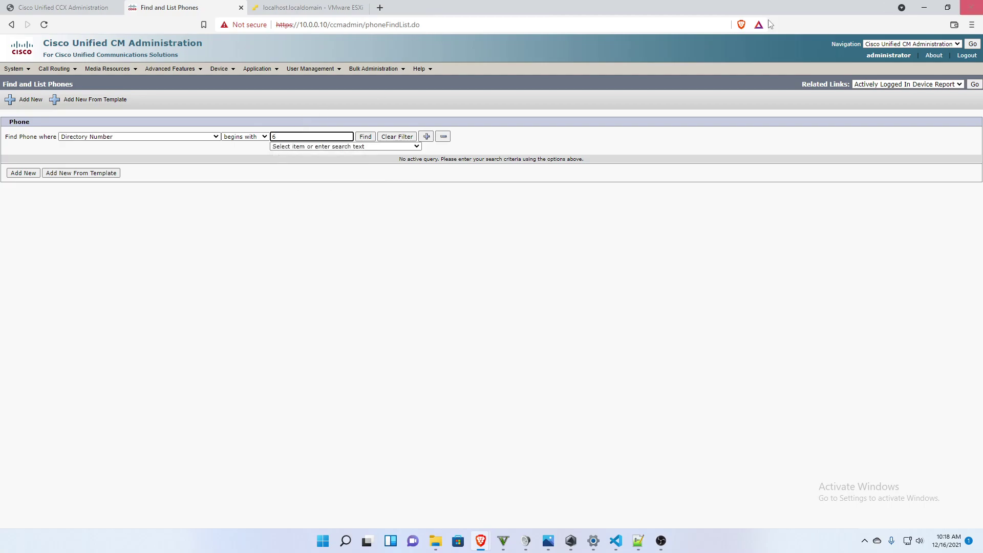
click(364, 137)
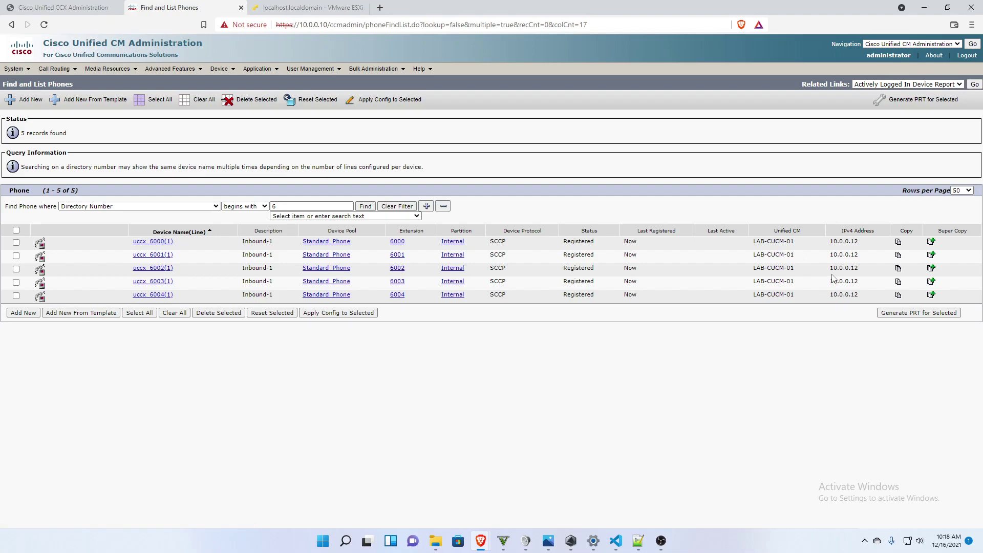
drag(119, 257, 185, 265)
mouse_move(566, 262)
mouse_down()
mouse_move(593, 259)
mouse_move(564, 256)
mouse_up()
click(601, 260)
drag(860, 256, 829, 256)
click(751, 349)
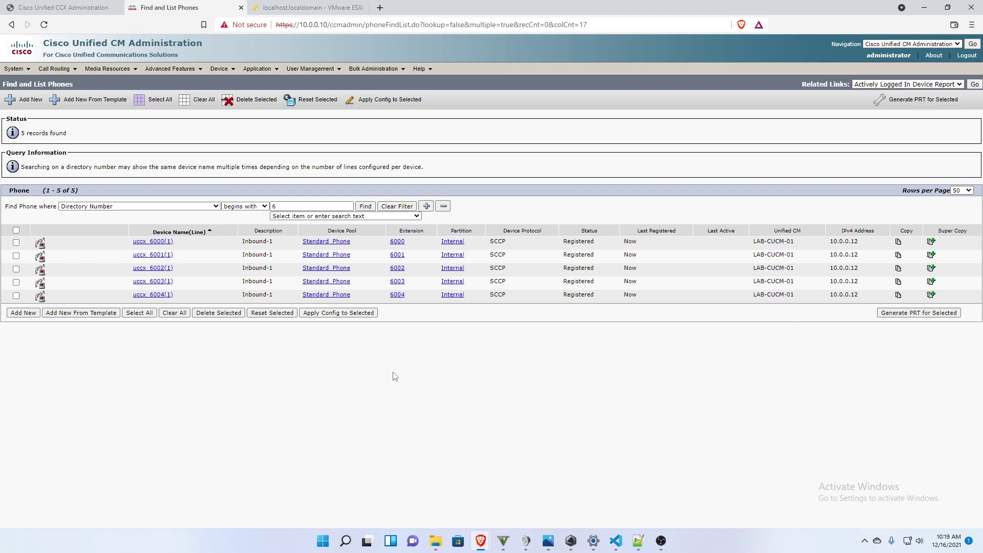